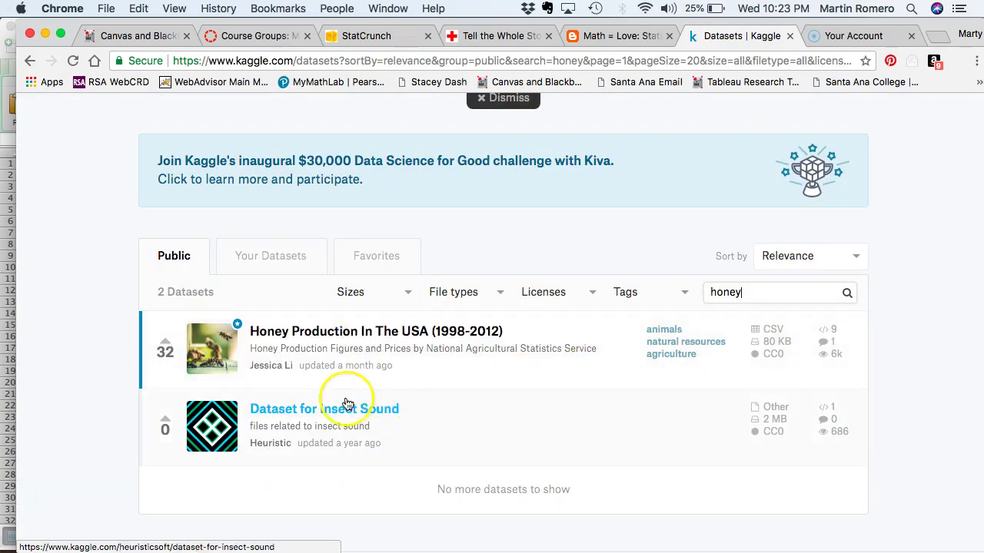
Open the Honey Production In The USA (1998-2012) dataset and go to the variable descriptions in its Content section
click(284, 336)
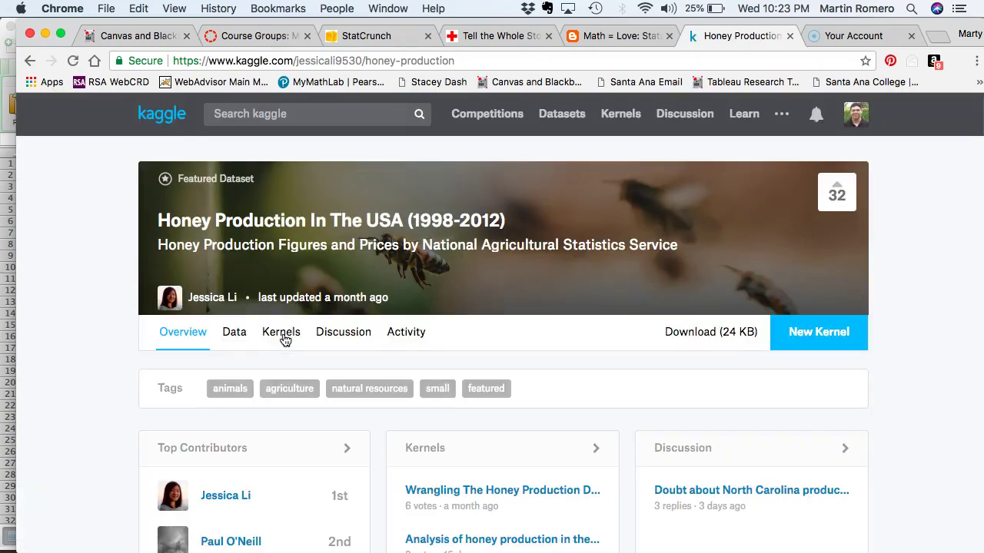
scroll(247, 331, down, 10)
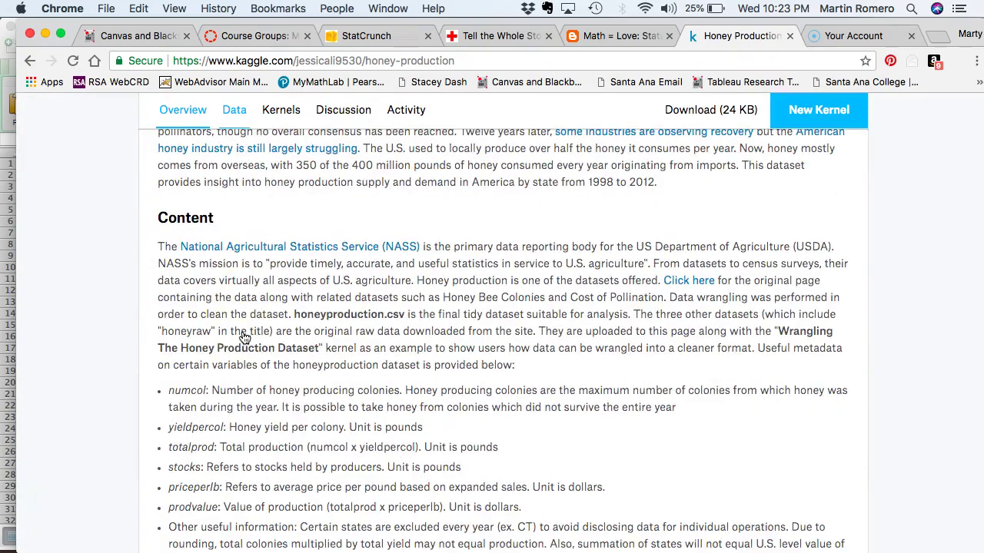
scroll(329, 335, down, 2)
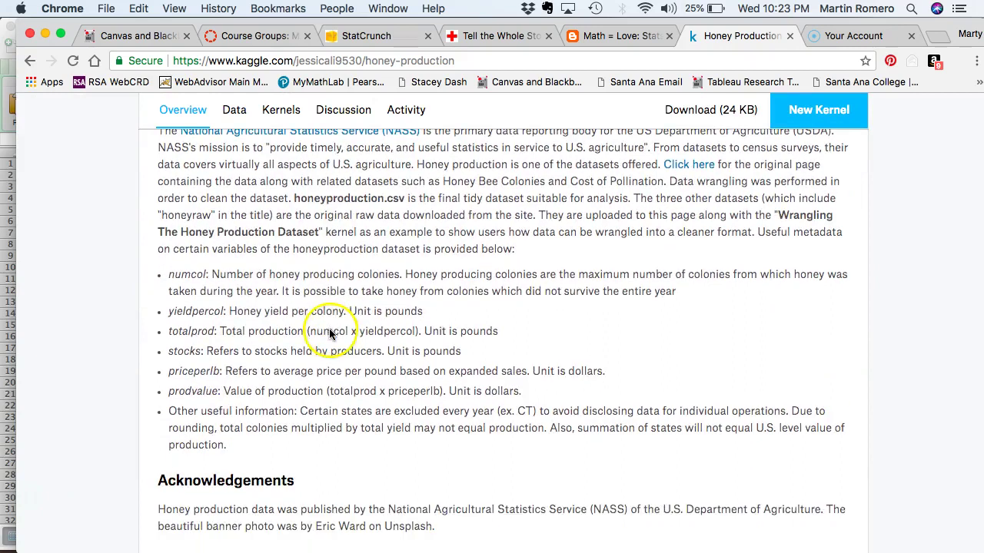
scroll(218, 307, up, 3)
scroll(219, 307, up, 1)
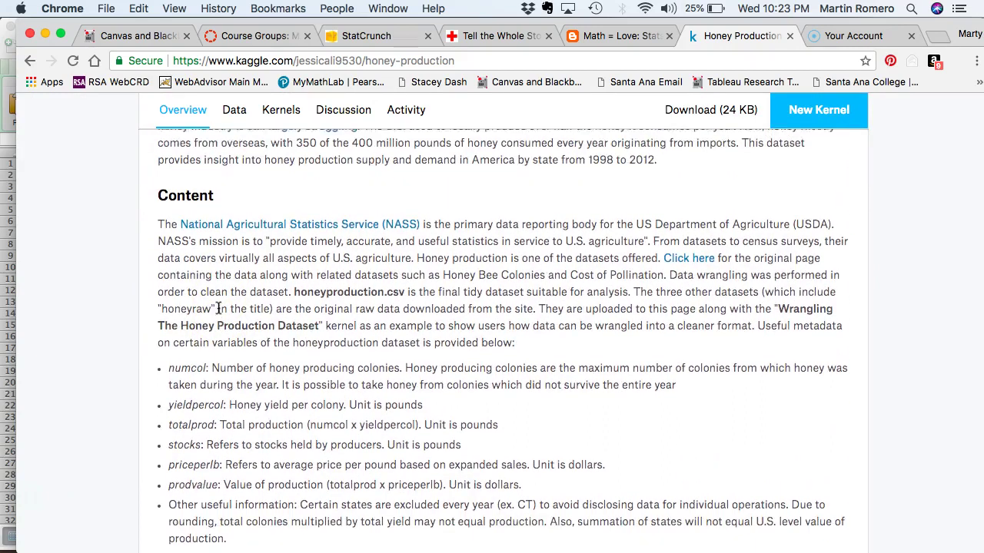
scroll(222, 319, down, 2)
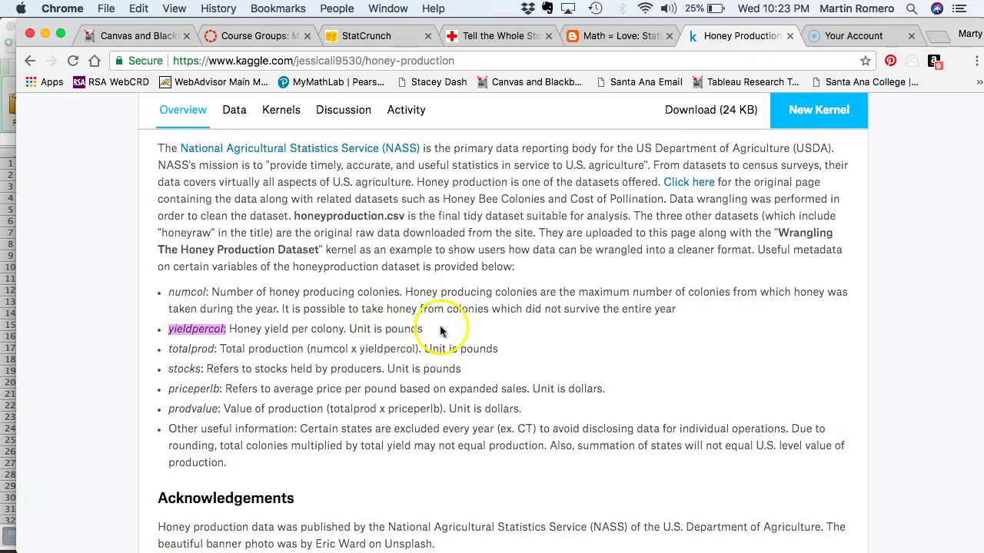
Read the yieldpercol and priceperlb definitions, highlighting the pounds unit and the full priceperlb description
double_click(388, 330)
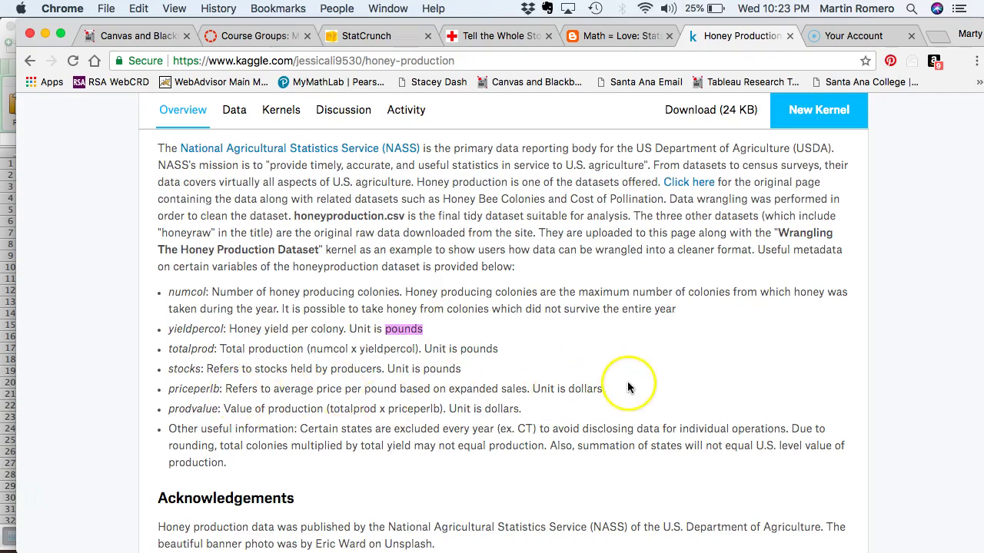
click(606, 390)
drag(606, 391, 177, 387)
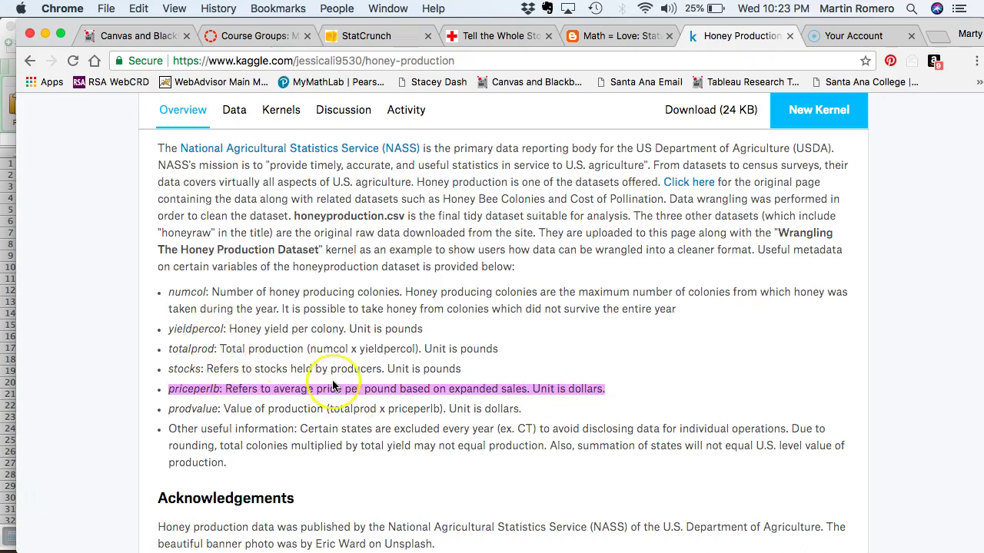
scroll(335, 385, up, 2)
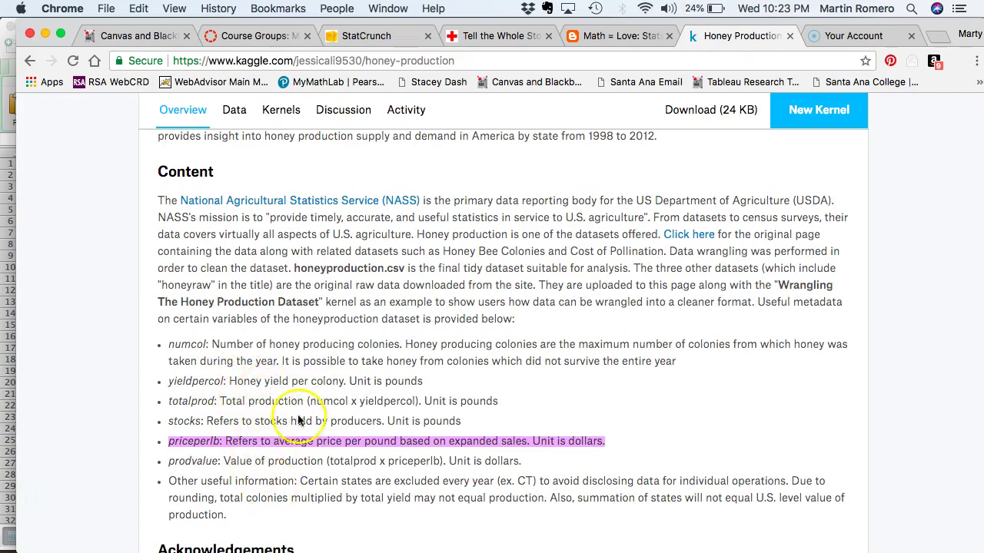
Open the dataset's Data page and look over the file list and the honeyproduction.csv preview
scroll(424, 379, up, 3)
scroll(423, 378, up, 10)
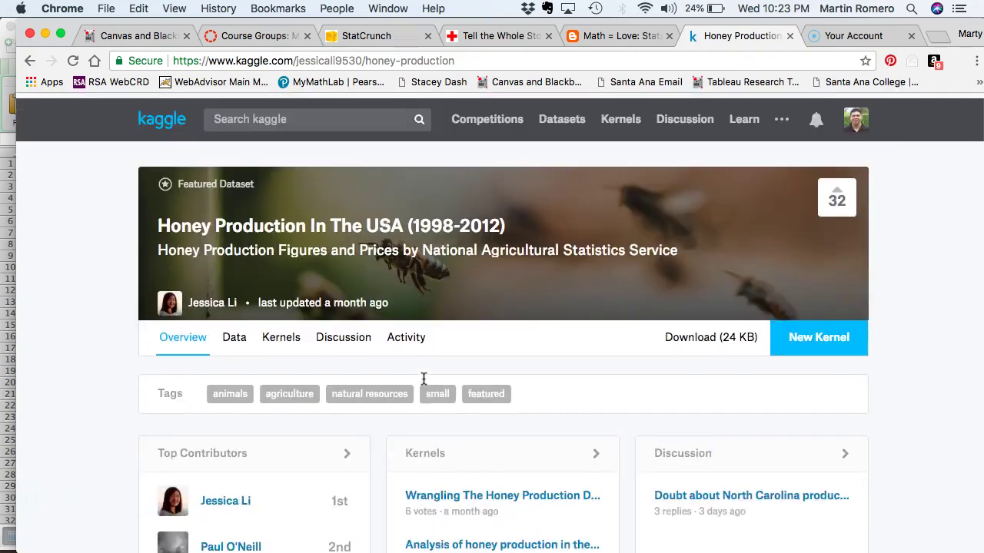
scroll(423, 377, down, 2)
scroll(423, 378, up, 1)
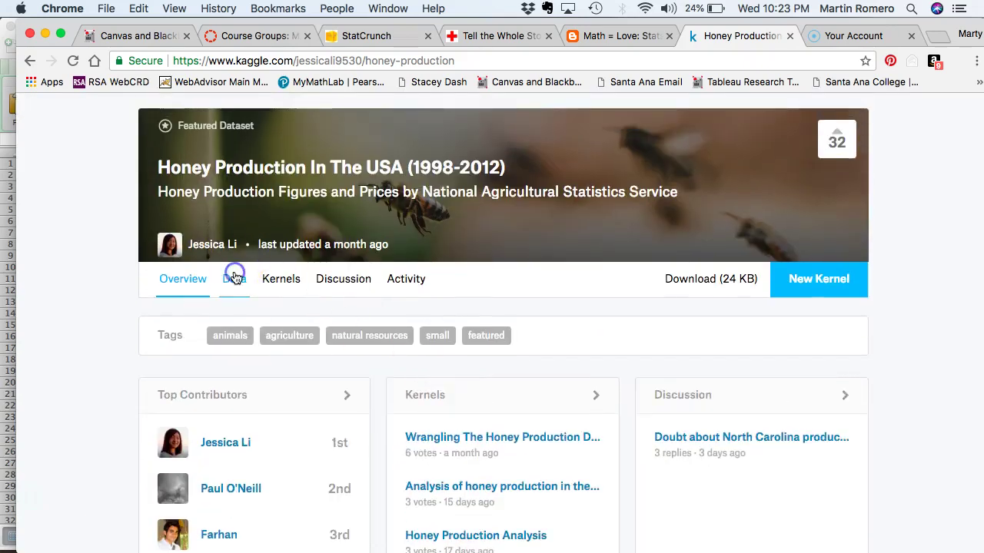
click(234, 278)
scroll(343, 324, down, 4)
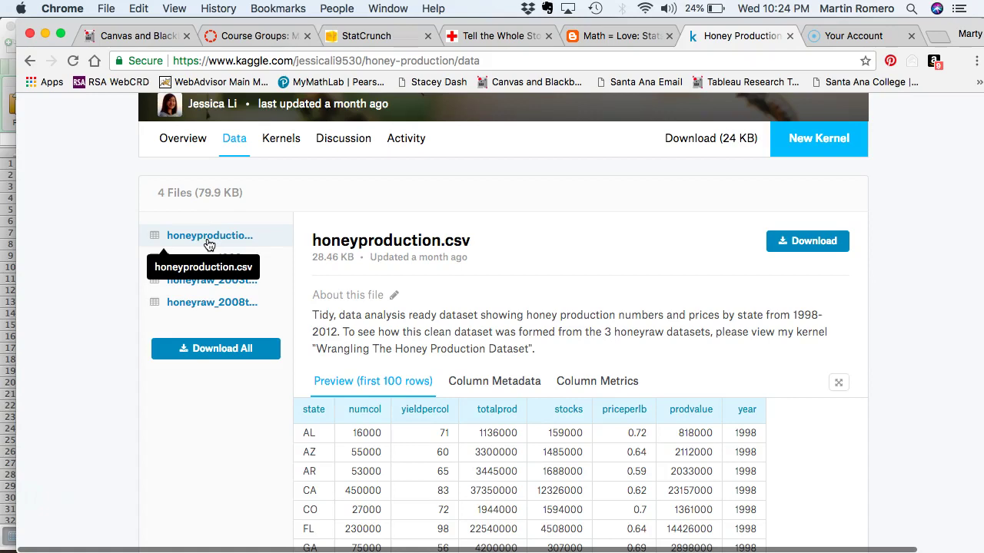
click(203, 349)
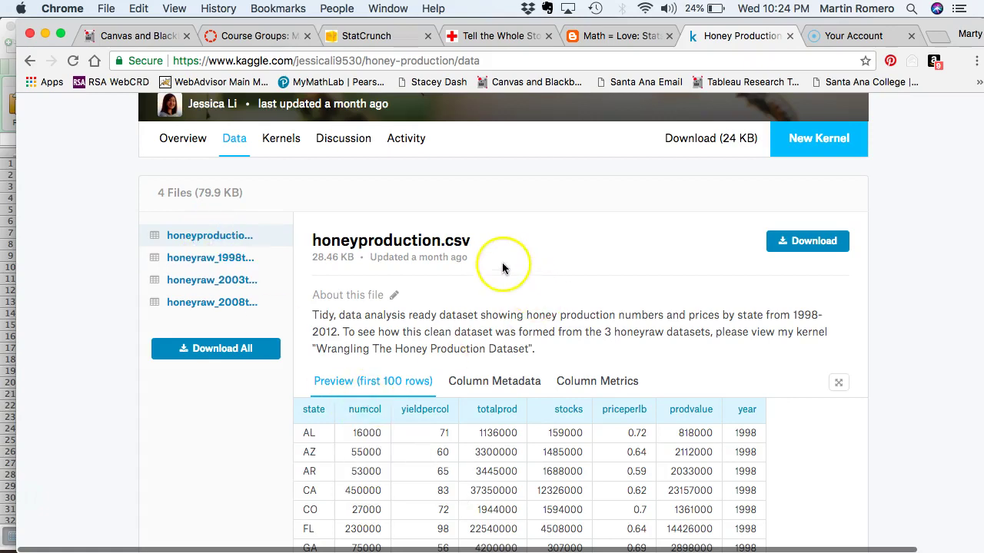
scroll(248, 246, down, 5)
scroll(374, 314, up, 3)
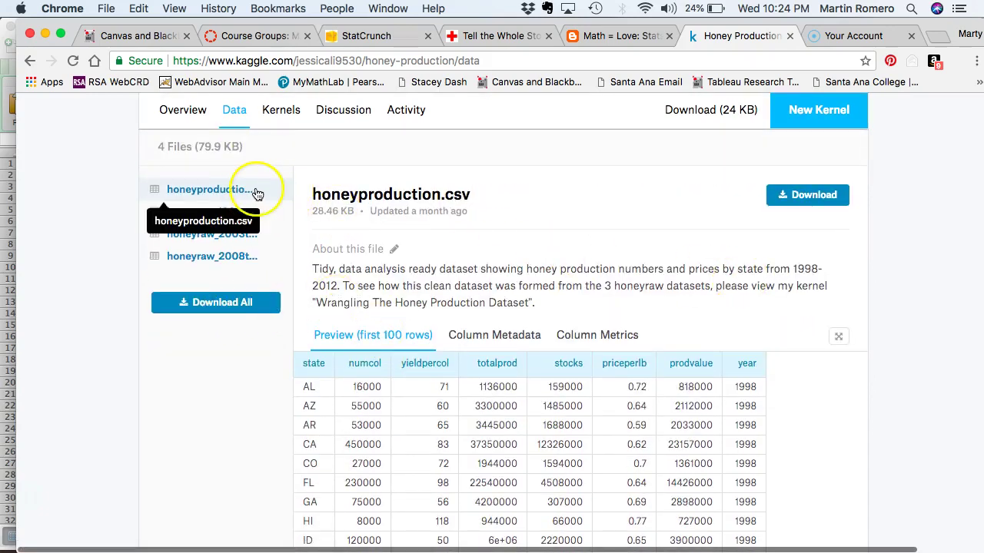
Download honeyproduction.csv from the dataset page and open the downloaded file in Excel
click(198, 195)
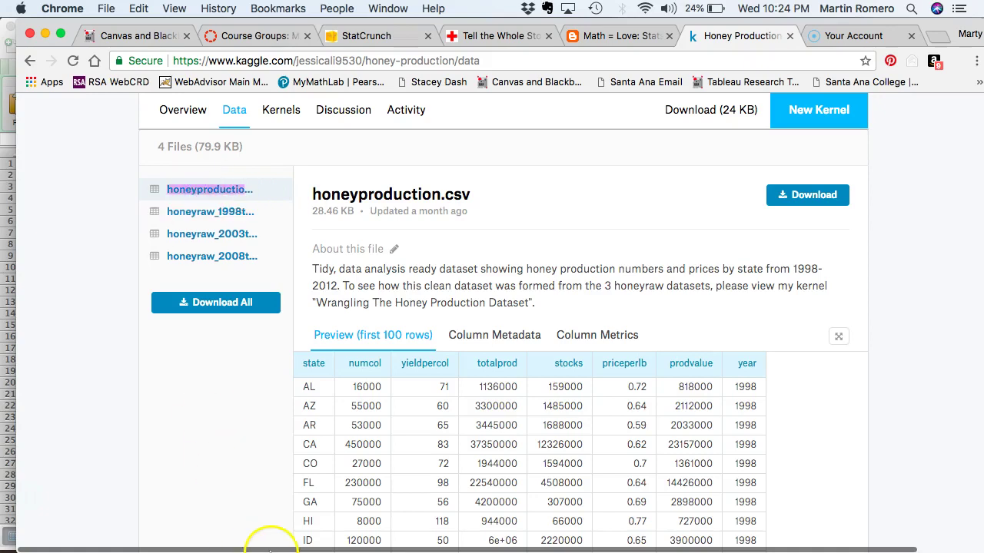
click(33, 505)
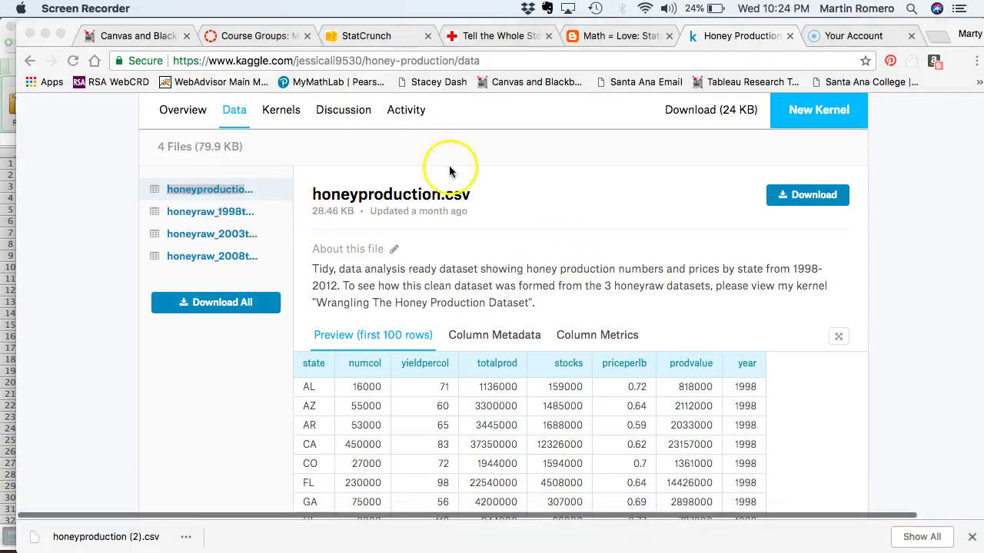
click(158, 534)
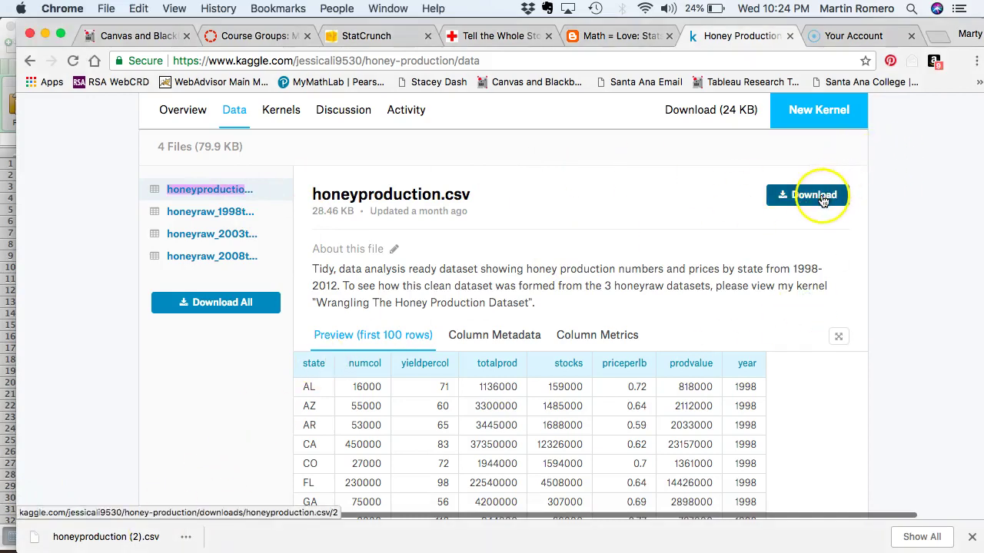
scroll(461, 215, down, 1)
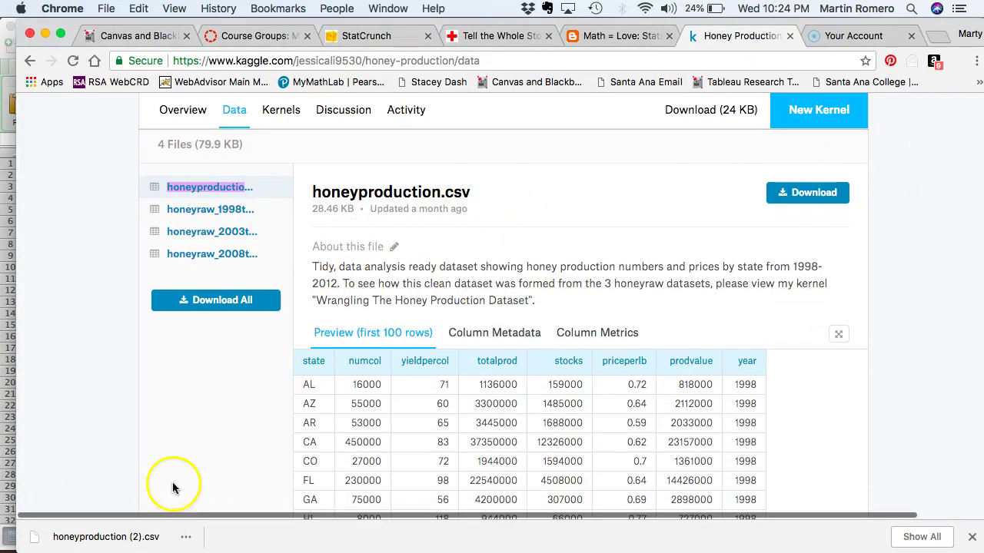
click(132, 544)
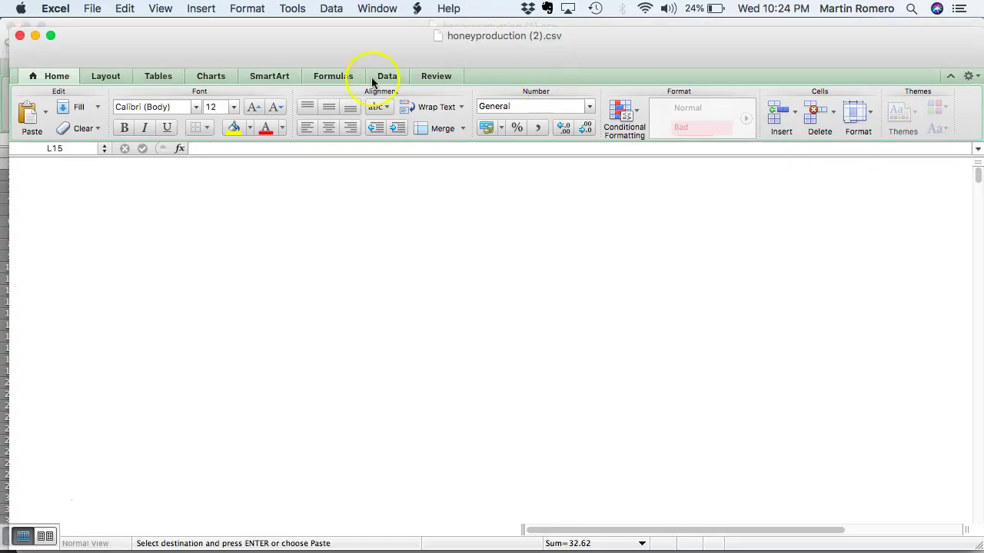
Close the honeyproduction (2).csv window and look through the rows and columns of the already open honeyproduction (1).csv
click(20, 35)
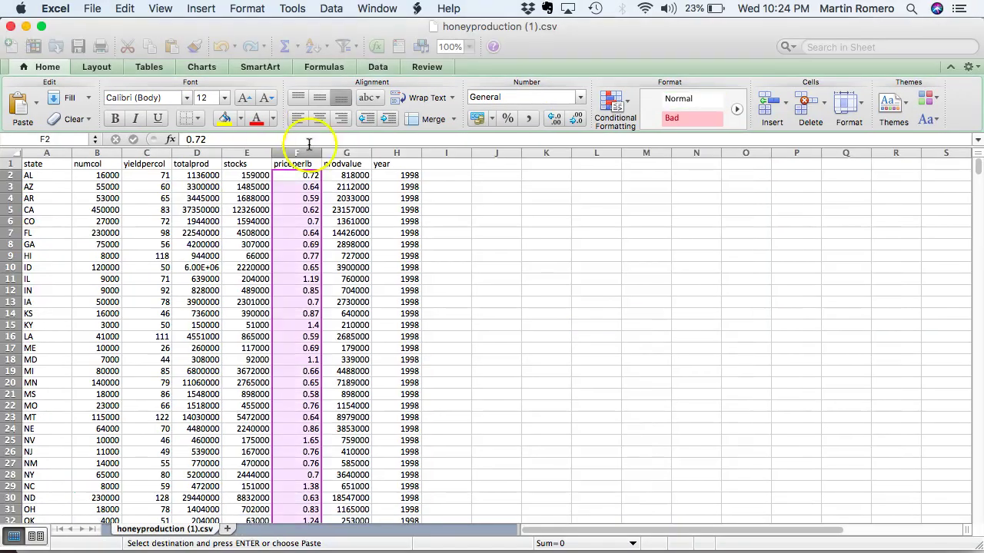
click(546, 256)
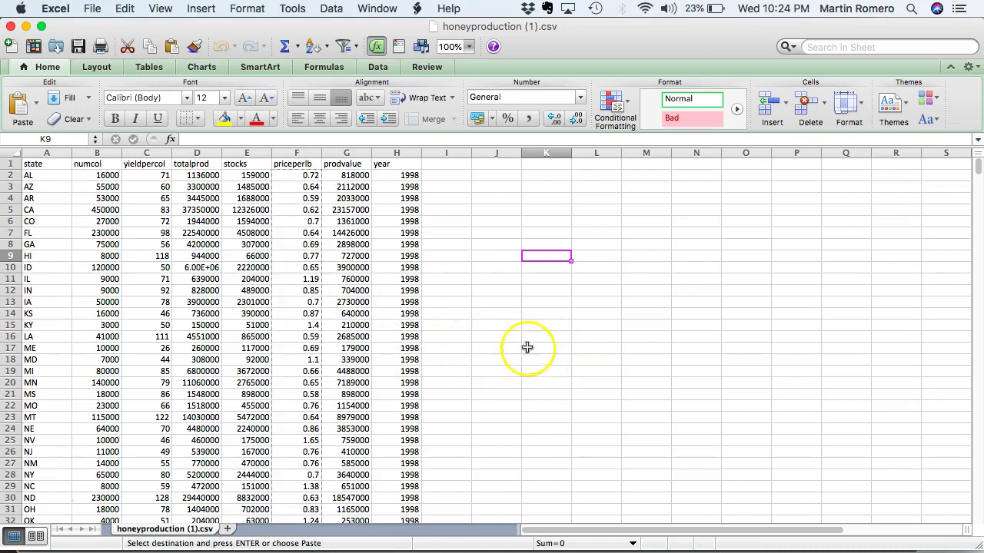
click(304, 302)
scroll(139, 308, down, 5)
scroll(139, 308, down, 10)
scroll(139, 308, up, 15)
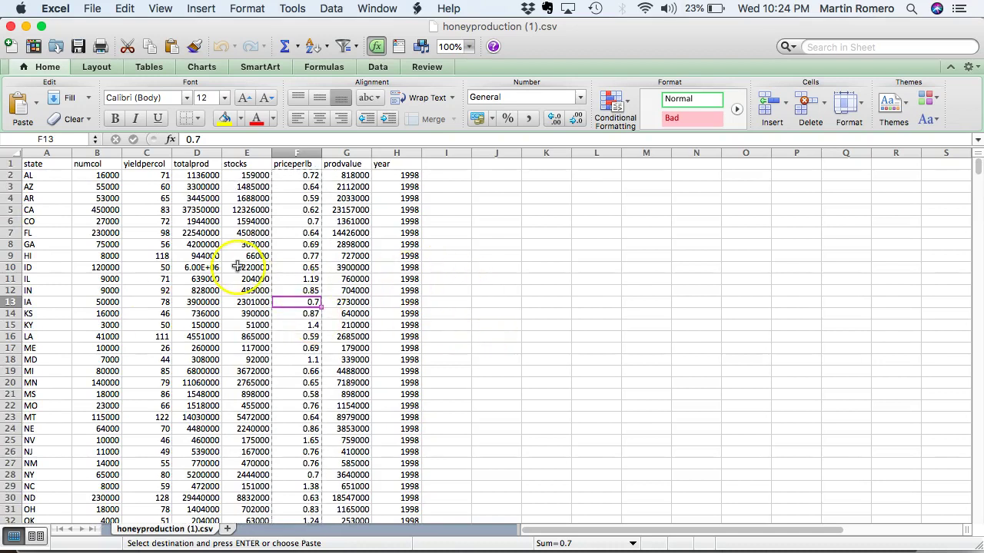
click(156, 175)
click(152, 178)
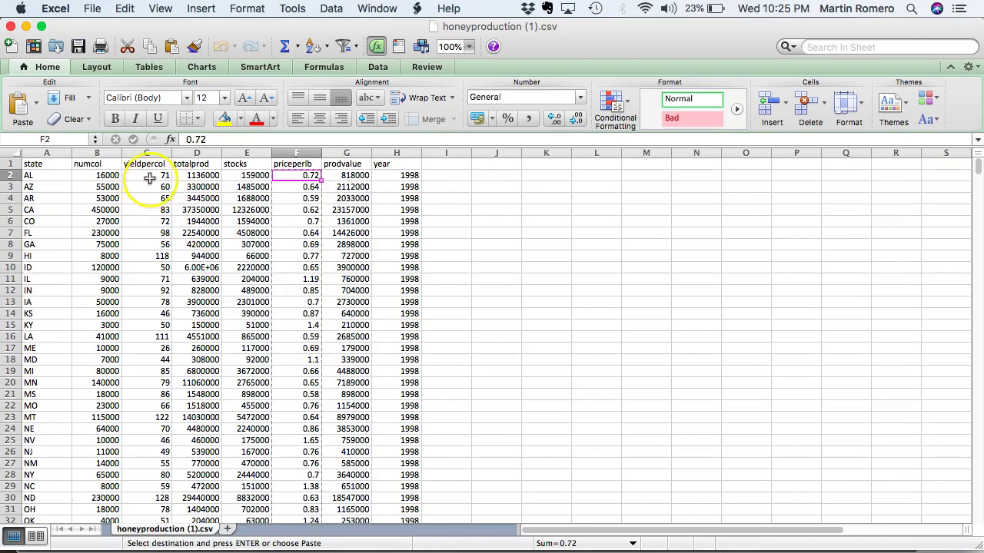
Look through the honey records down the sheet to check how far the rows and years extend
drag(148, 164, 293, 405)
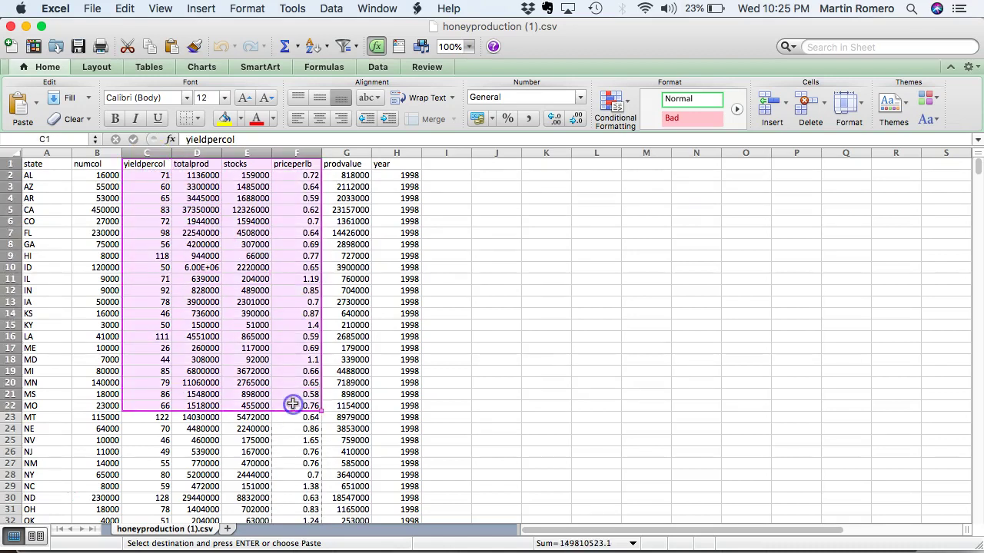
scroll(293, 400, down, 20)
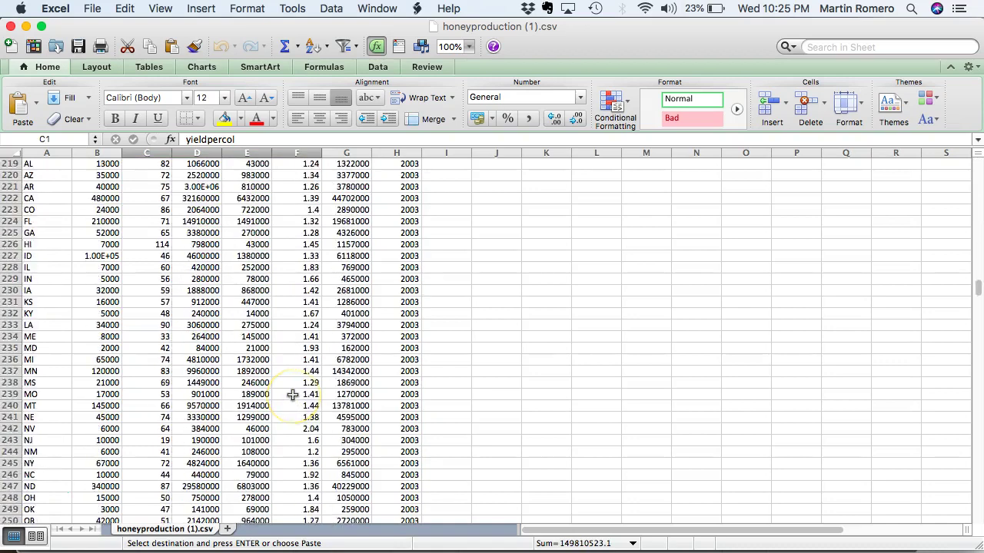
scroll(293, 394, up, 20)
scroll(293, 394, down, 20)
scroll(292, 395, down, 20)
scroll(292, 395, down, 20)
scroll(293, 394, up, 20)
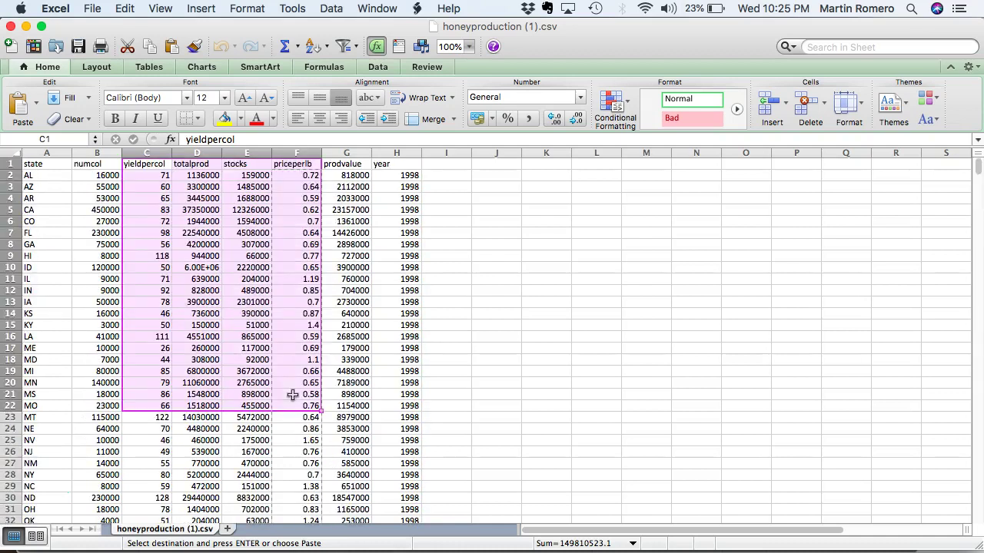
Copy cells C1 through F31, covering the yieldpercol, totalprod, stocks and priceperlb columns with their headings
click(298, 392)
drag(145, 177, 290, 508)
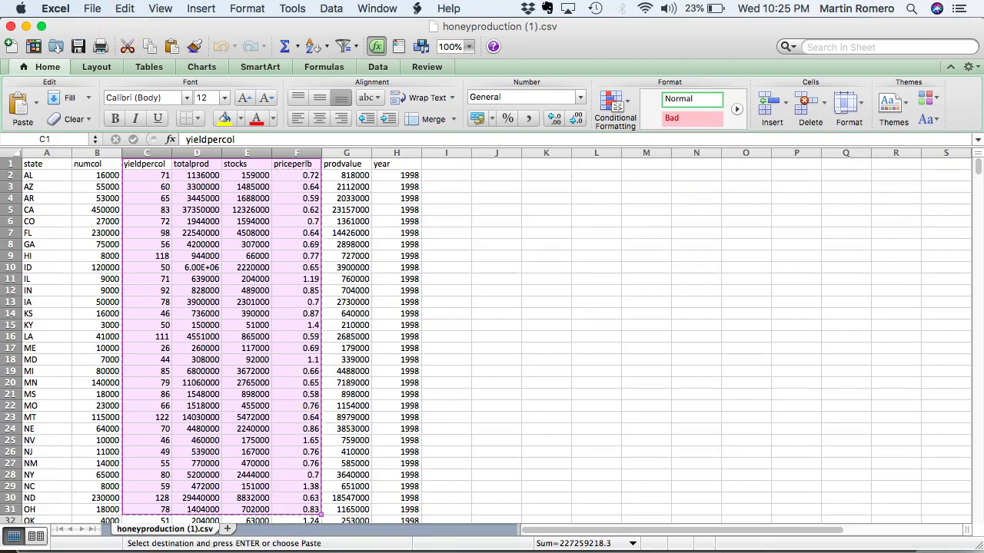
click(124, 9)
click(138, 83)
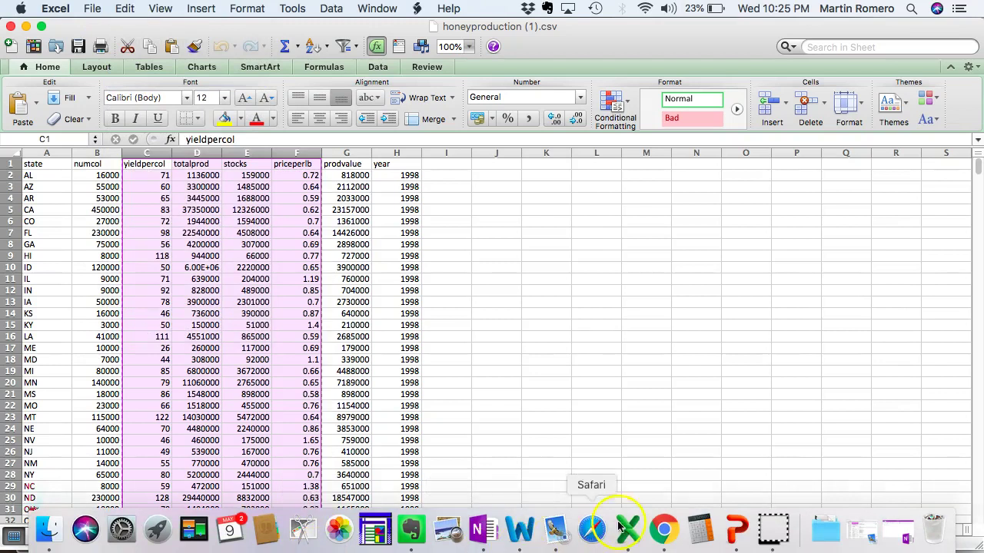
Switch to the StatCrunch data table in Chrome and clear the selection of rows 4 and 5
click(632, 536)
click(664, 530)
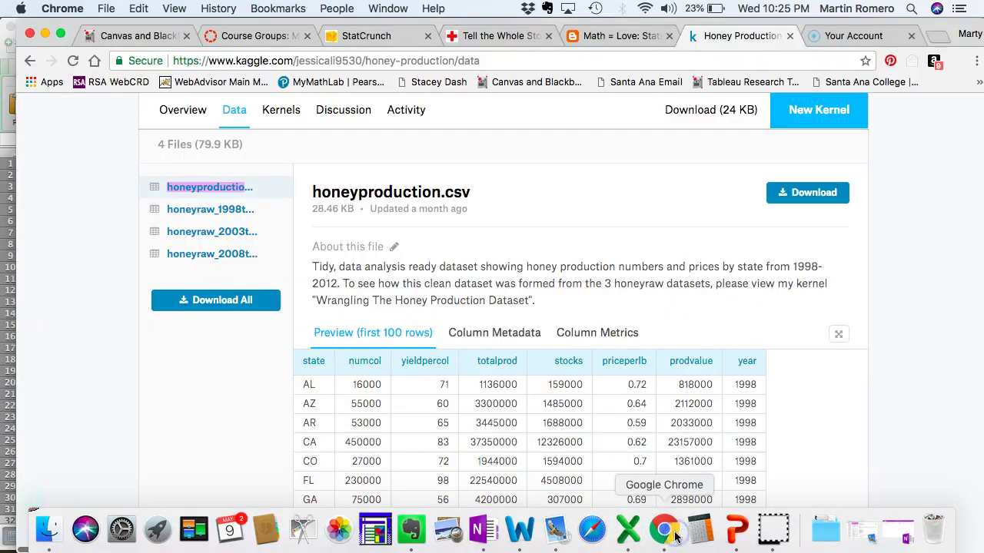
click(363, 36)
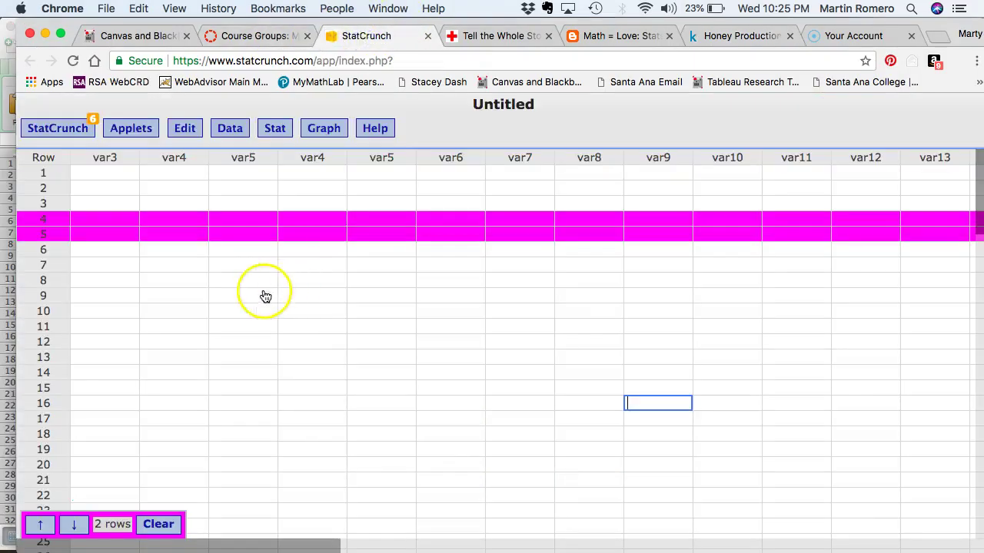
click(146, 296)
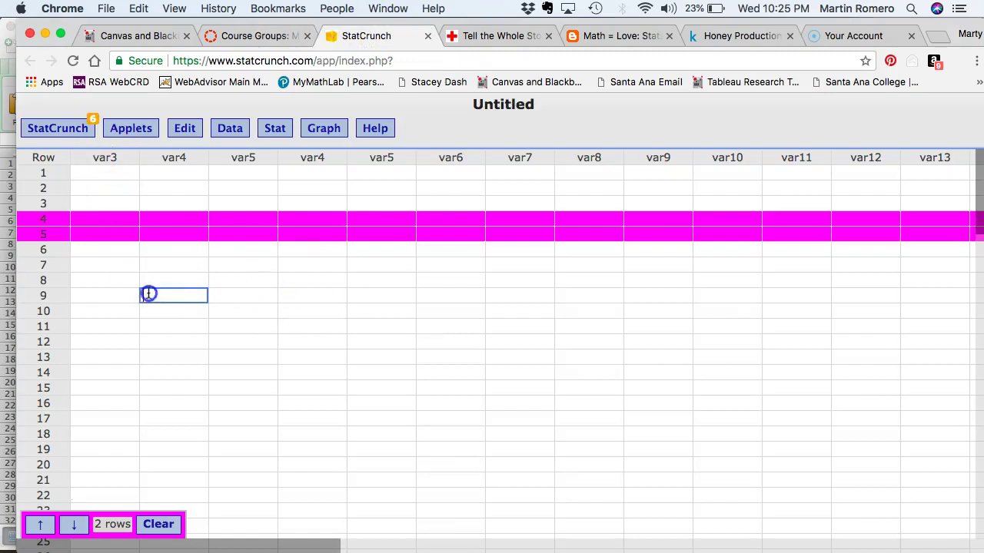
click(157, 523)
Paste the copied honey data into the empty table starting at row 1 of the var3 column
click(105, 176)
key(super+v)
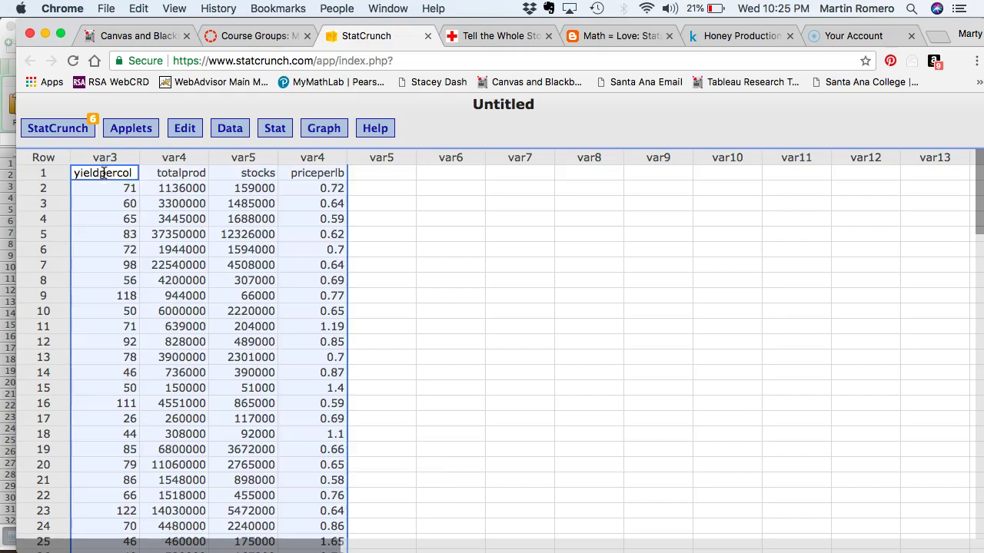
click(381, 279)
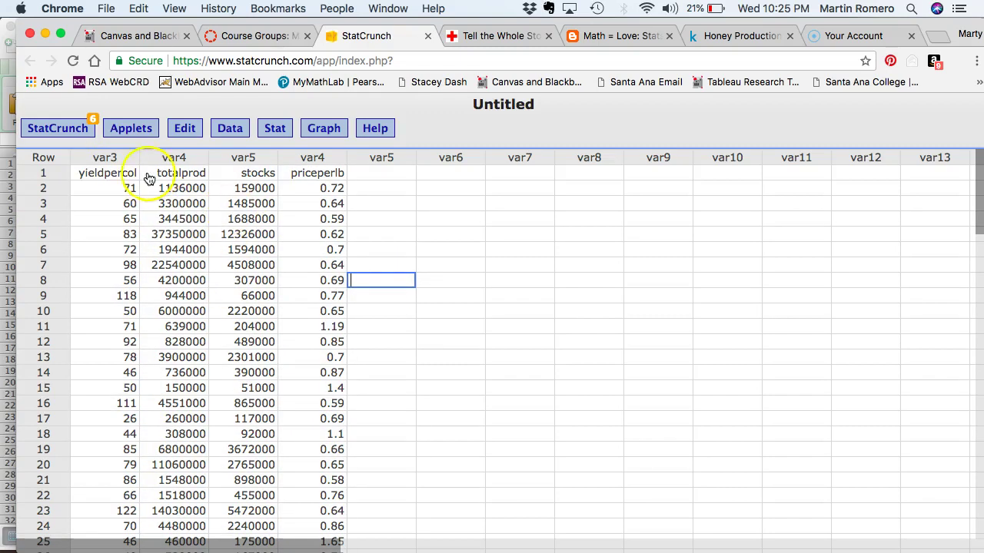
Rename the column holding the yieldpercol data as Yield and the column holding the priceperlb data as Price
mouse_move(192, 164)
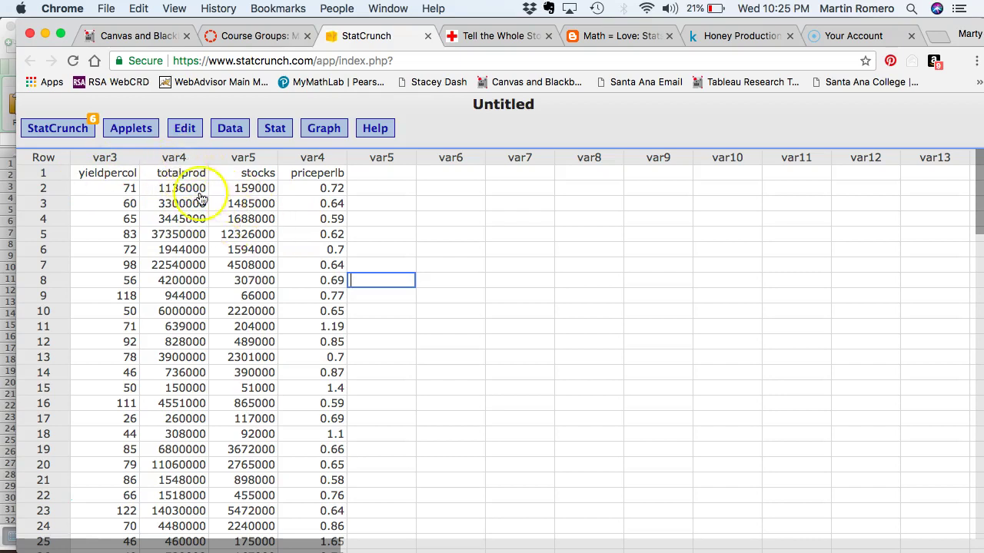
click(116, 155)
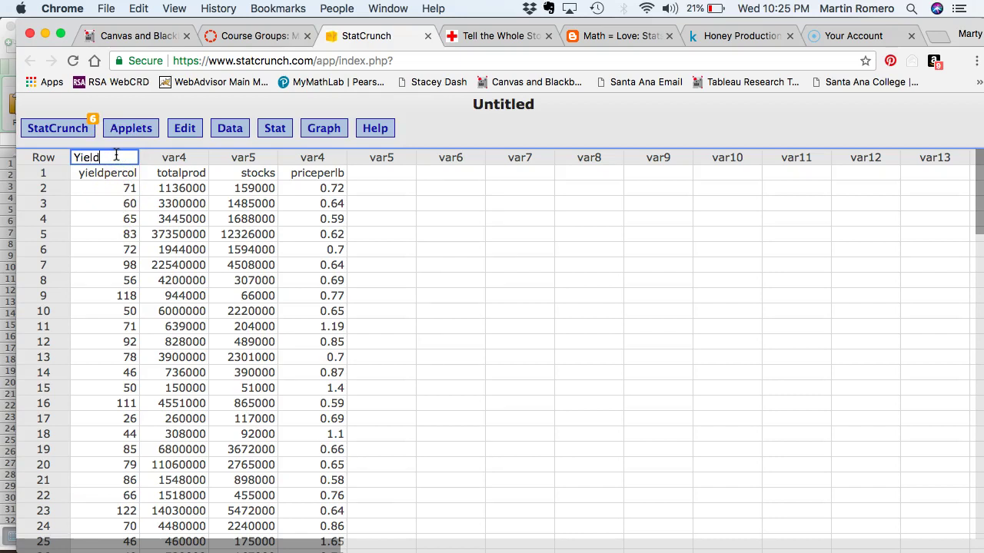
click(355, 286)
click(308, 158)
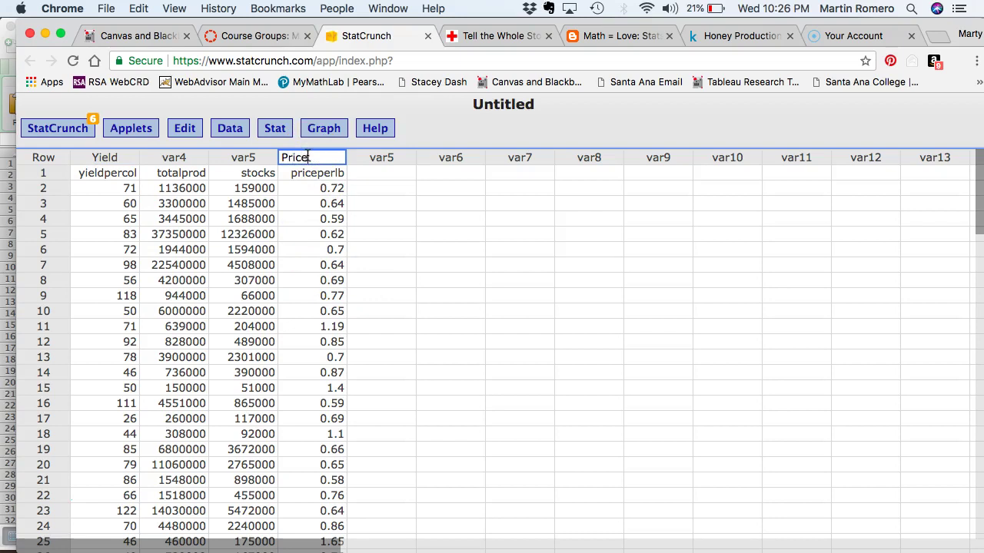
Clear the yieldpercol, totalprod and stocks headings from the cells in row 1
scroll(185, 192, down, 1)
click(422, 298)
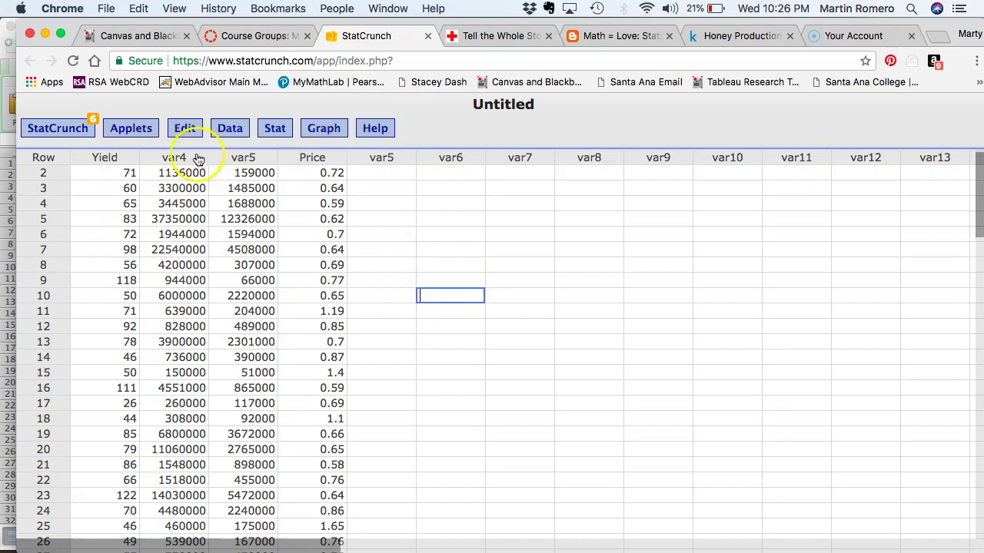
scroll(257, 204, up, 1)
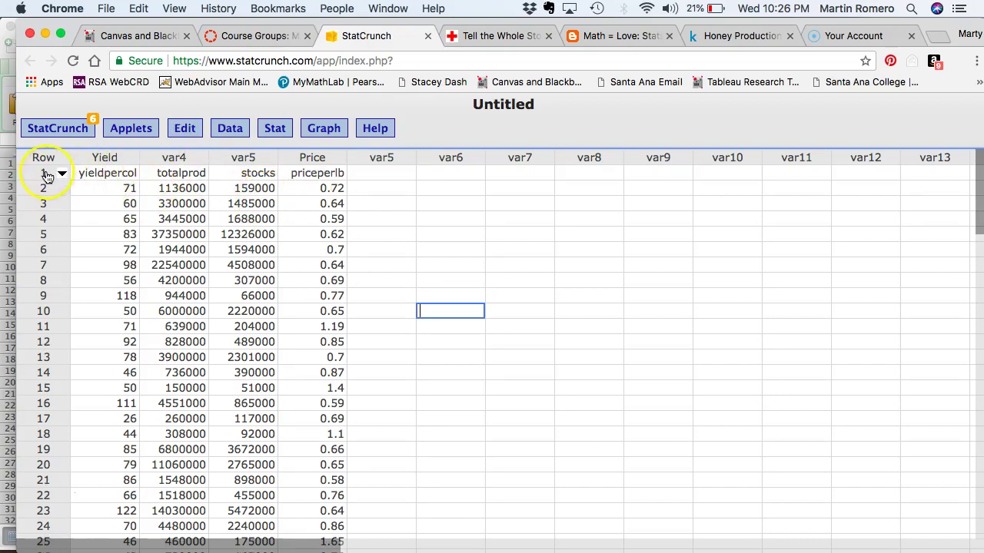
click(94, 179)
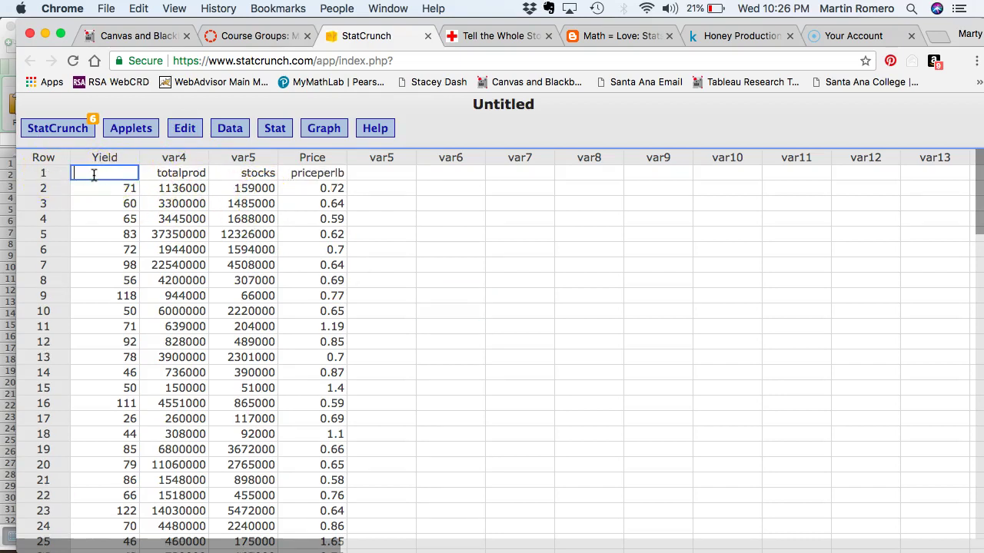
click(187, 172)
key(BackSpace)
click(247, 177)
key(BackSpace)
Delete the var4 and var5 columns and clear the priceperlb heading from row 1 of the Price column
click(190, 130)
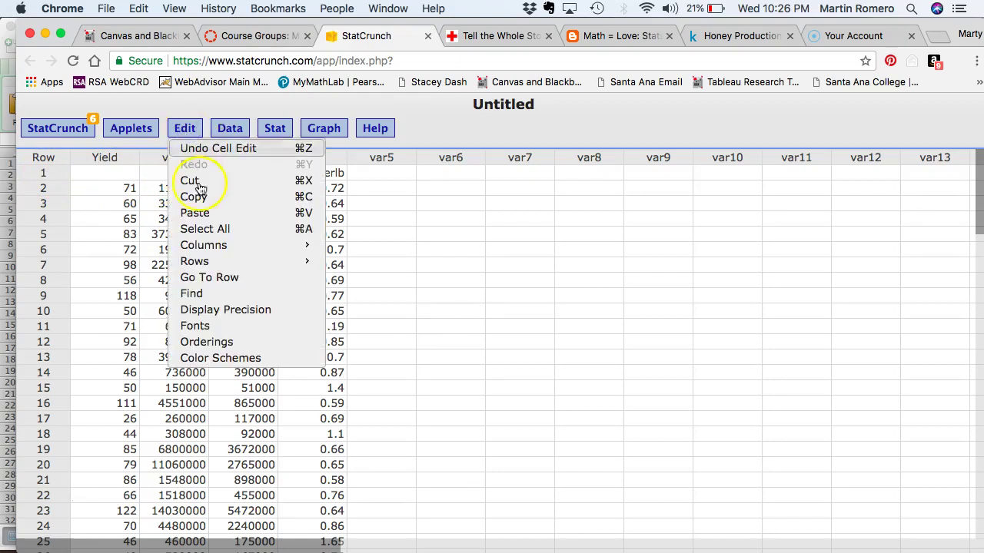
mouse_move(215, 246)
click(385, 265)
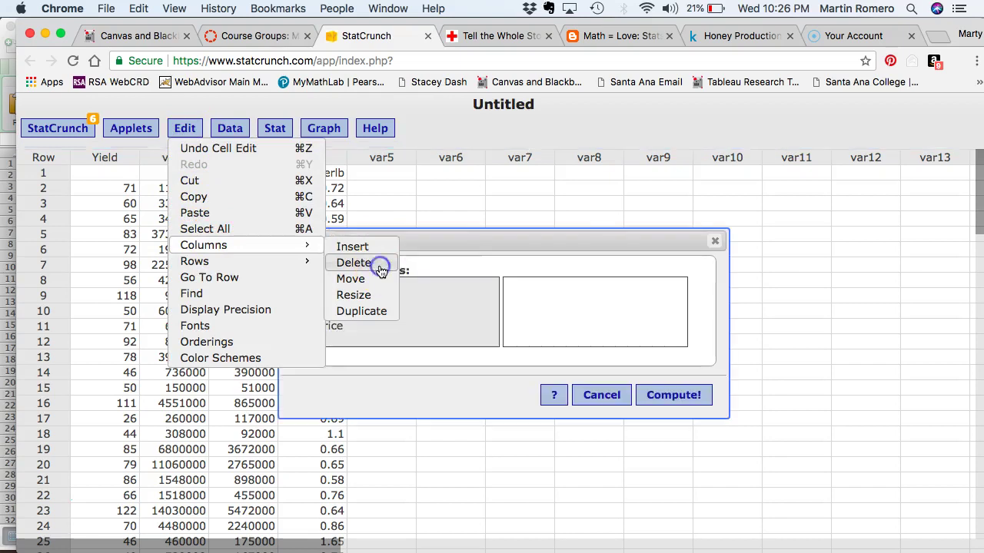
click(345, 300)
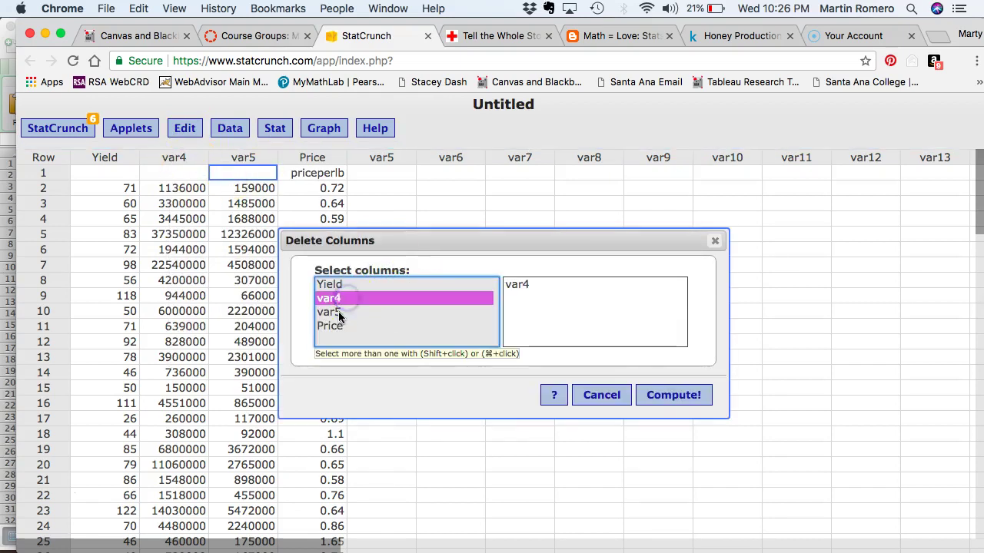
shift+click(331, 312)
click(669, 395)
click(262, 234)
double_click(174, 174)
key(BackSpace)
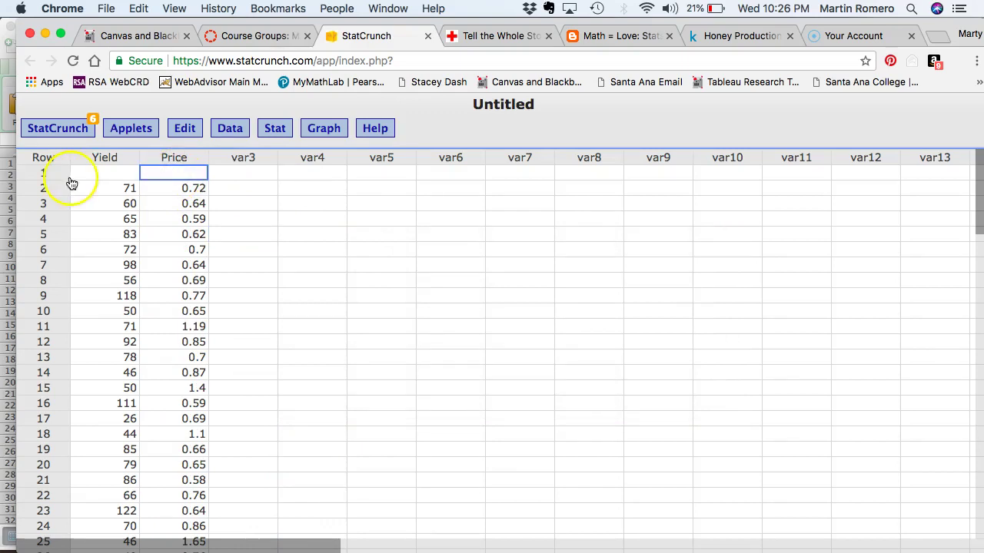
click(184, 129)
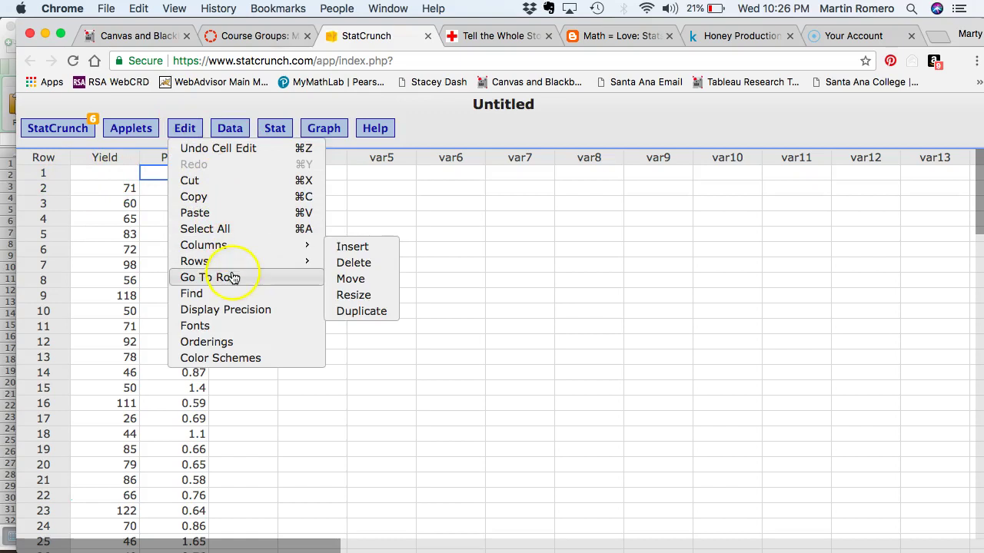
mouse_move(253, 265)
click(353, 280)
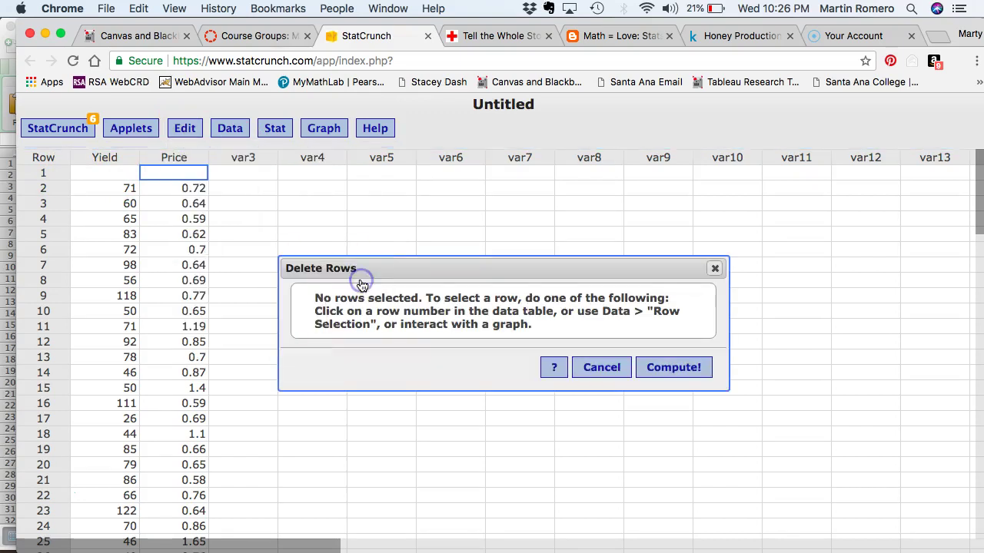
click(607, 369)
Delete the empty row 1 from the data table
click(53, 176)
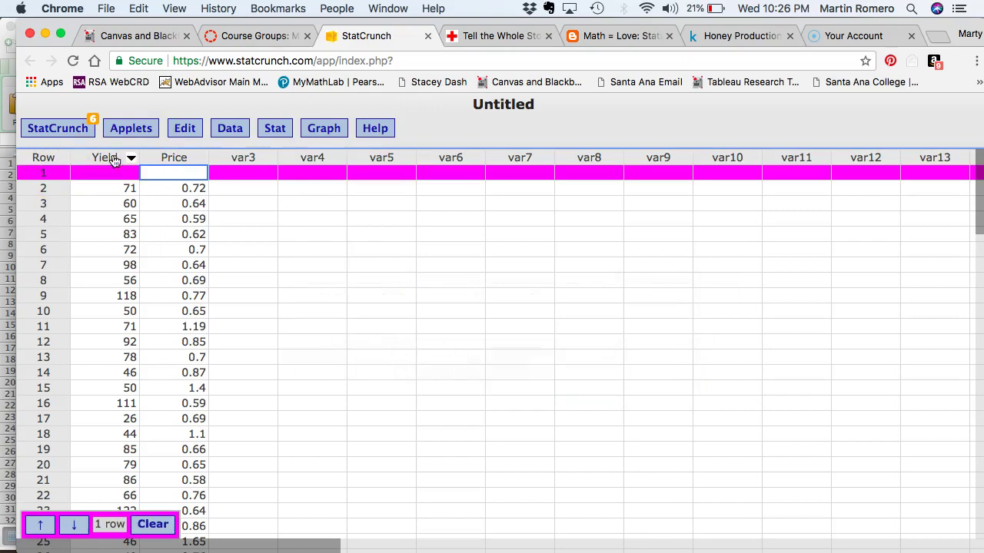
click(179, 132)
mouse_move(242, 267)
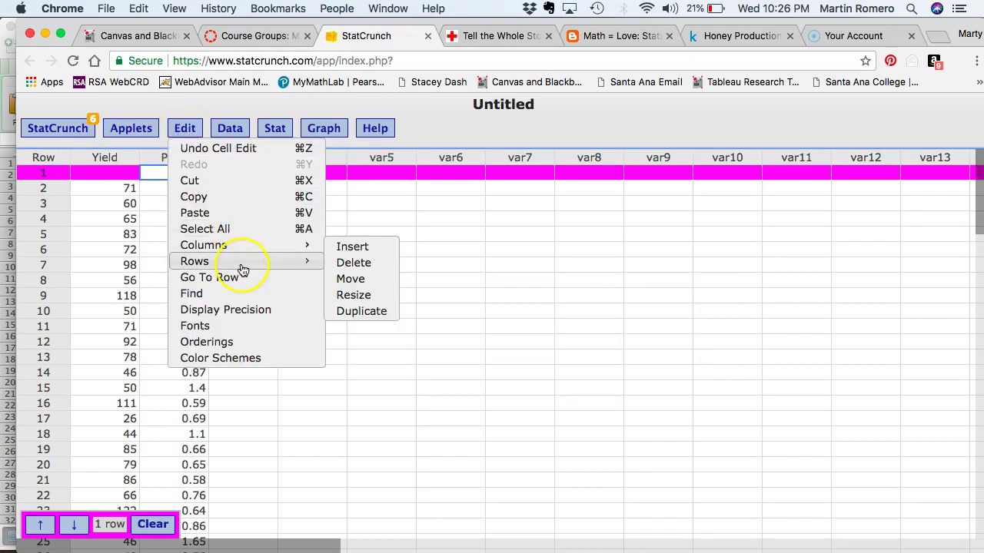
click(349, 280)
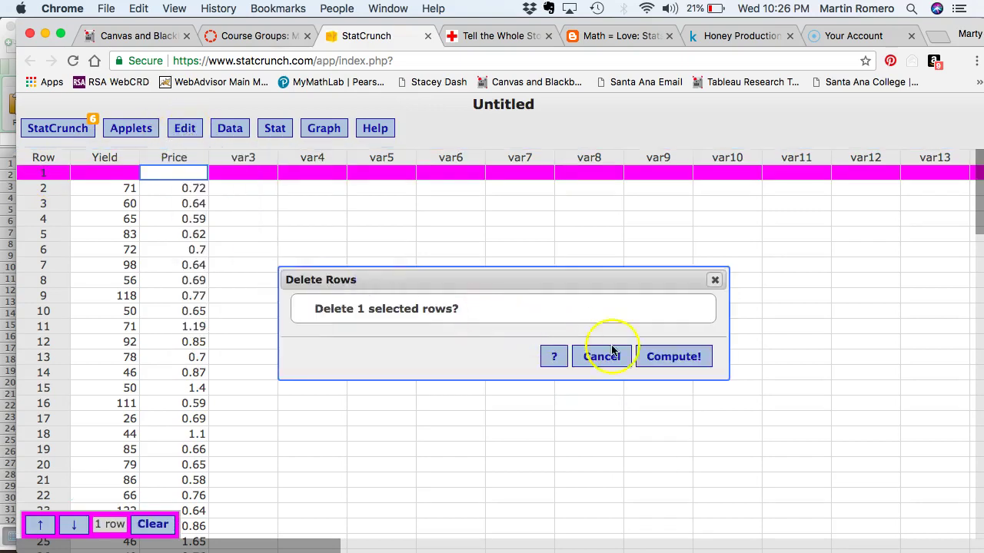
click(670, 357)
click(435, 370)
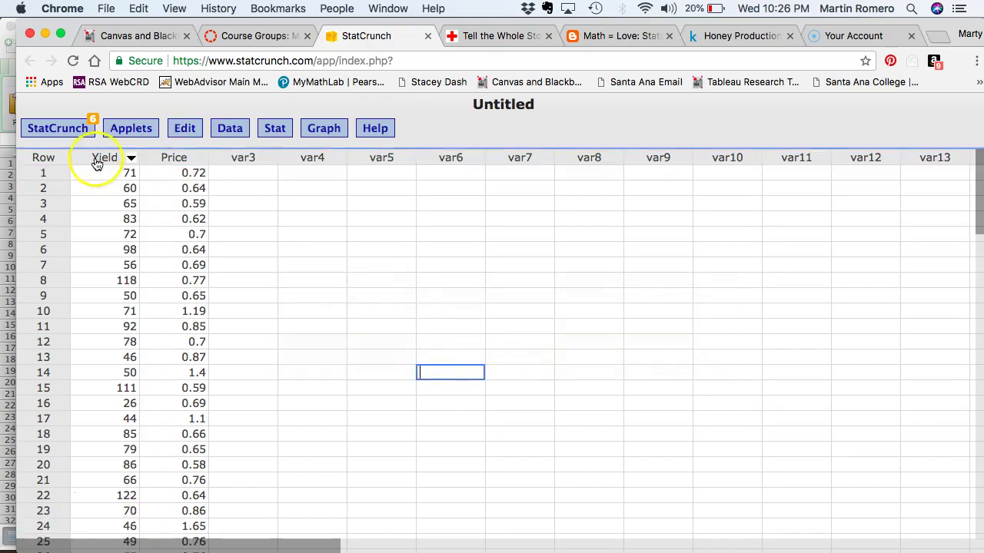
Create a scatter plot with Yield as the X variable and Price as the Y variable, and move it beside the data
click(278, 136)
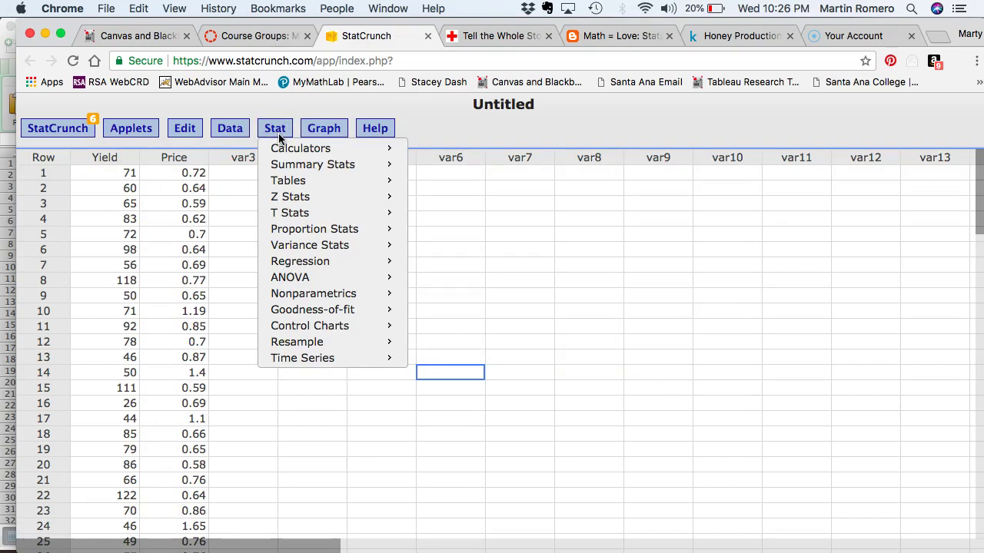
click(317, 128)
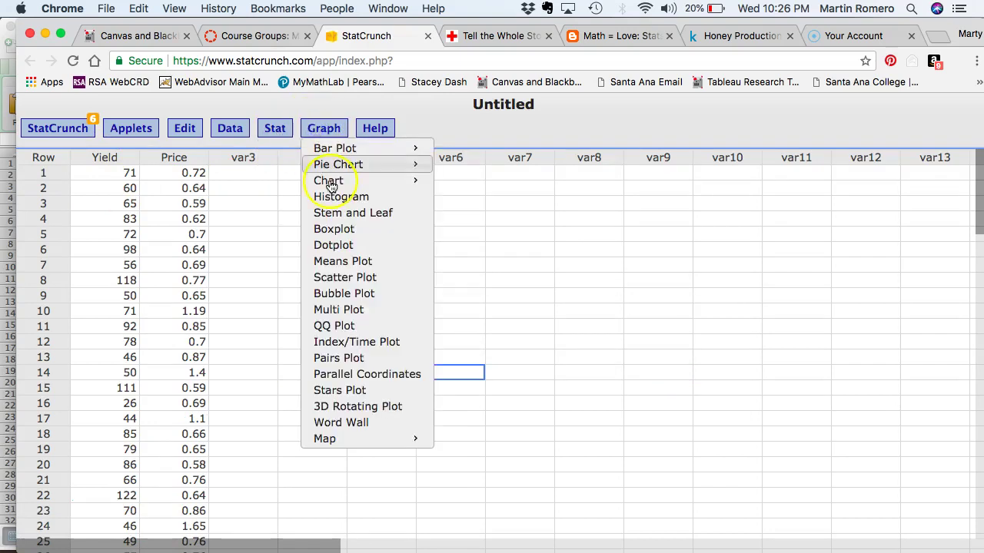
click(347, 278)
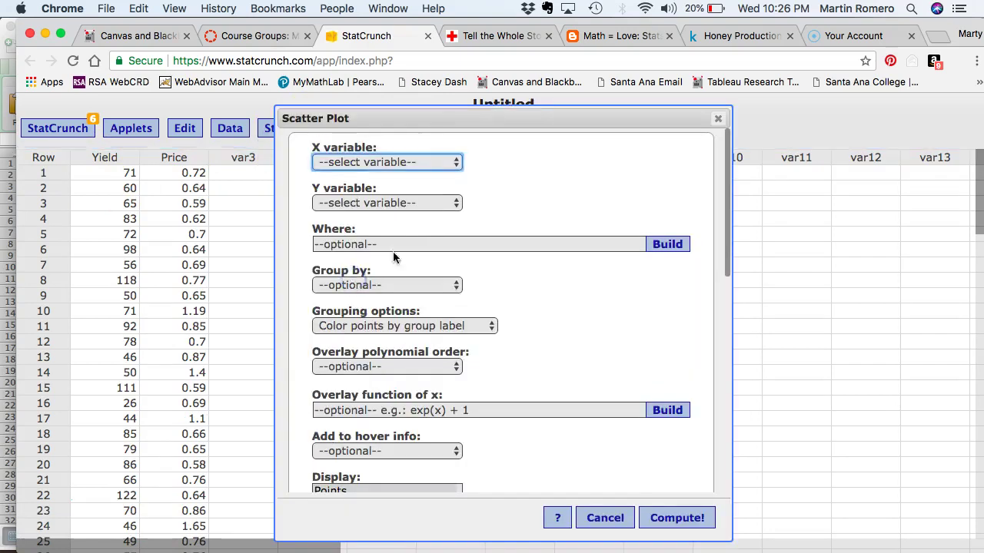
click(396, 162)
click(394, 178)
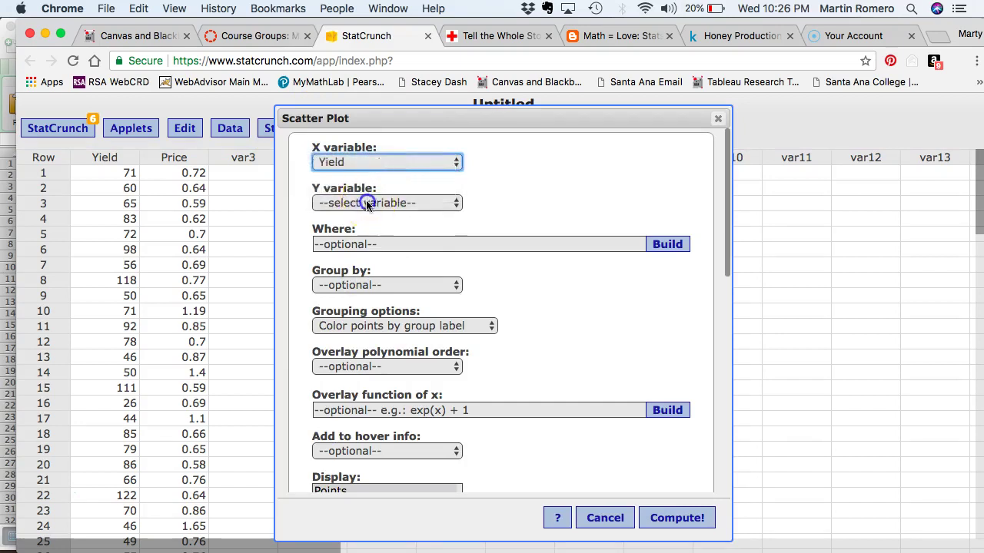
click(367, 203)
click(364, 230)
click(676, 518)
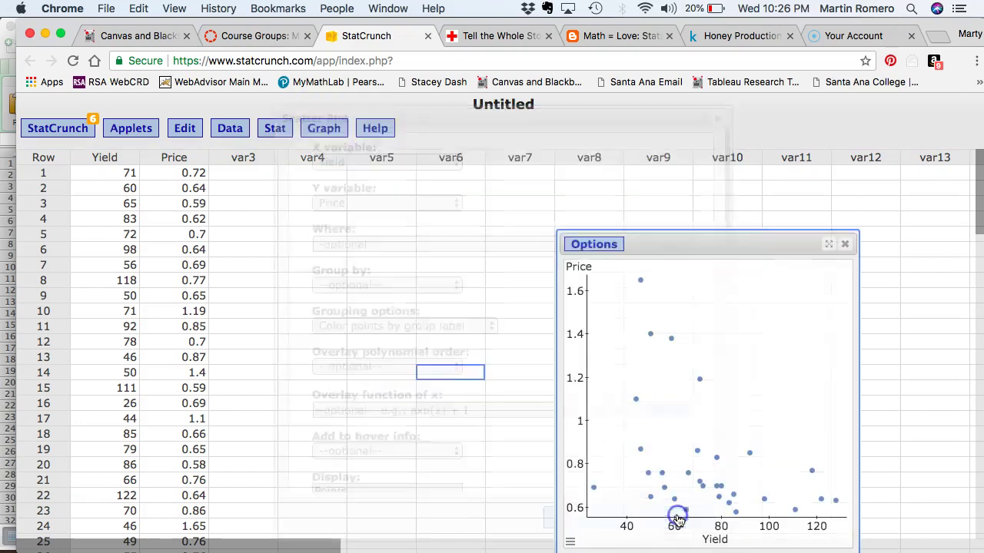
drag(672, 245, 558, 151)
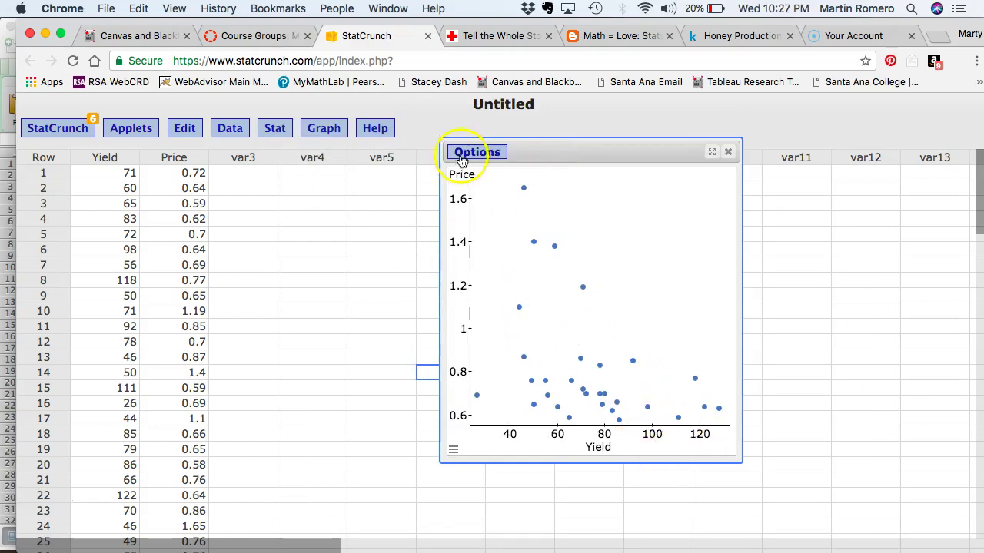
Compute a simple linear regression with Yield as the X variable and Price as the Y variable
click(275, 131)
mouse_move(307, 264)
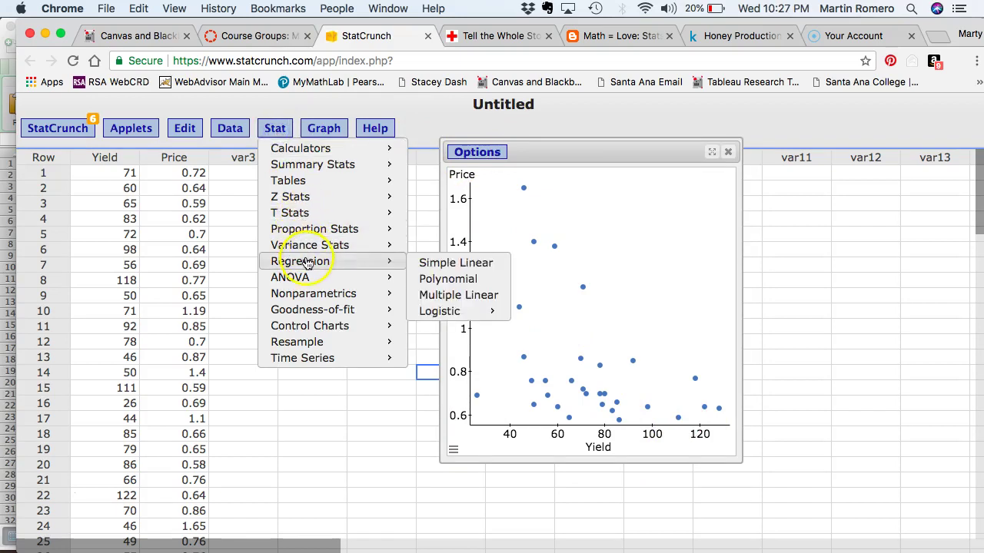
click(440, 265)
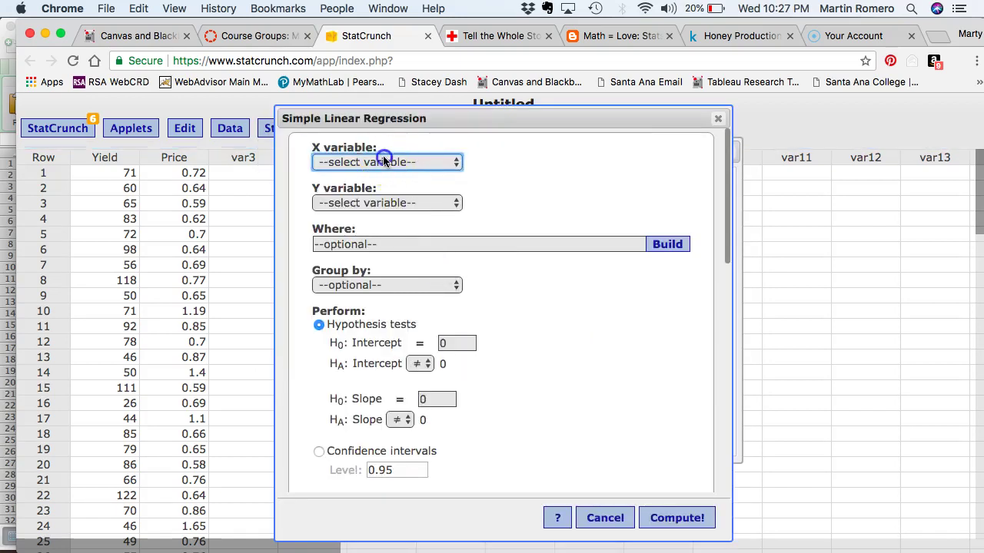
click(384, 161)
click(376, 177)
click(369, 203)
click(352, 233)
click(669, 520)
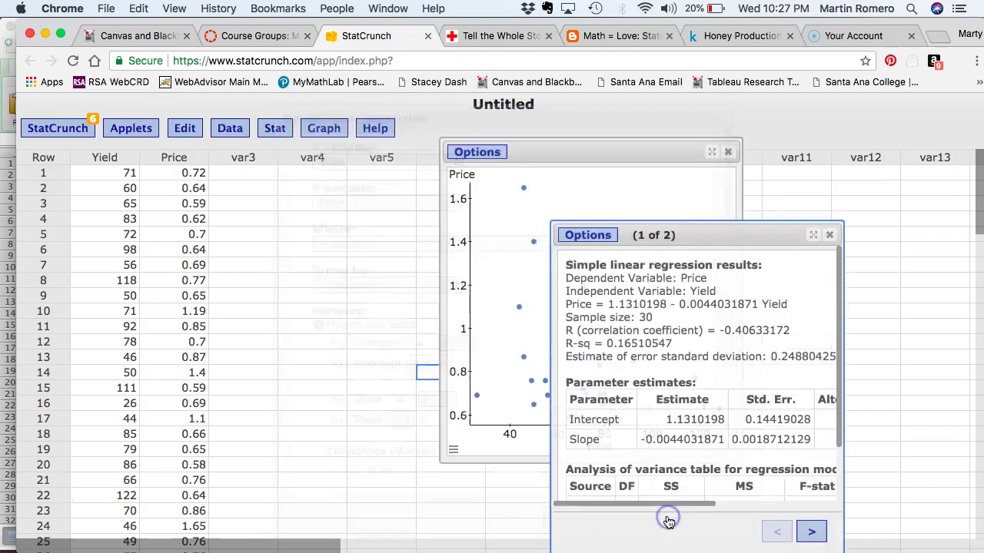
Reposition and enlarge the regression results window to examine the statistics and the fitted line plot on its second page
drag(669, 233, 381, 108)
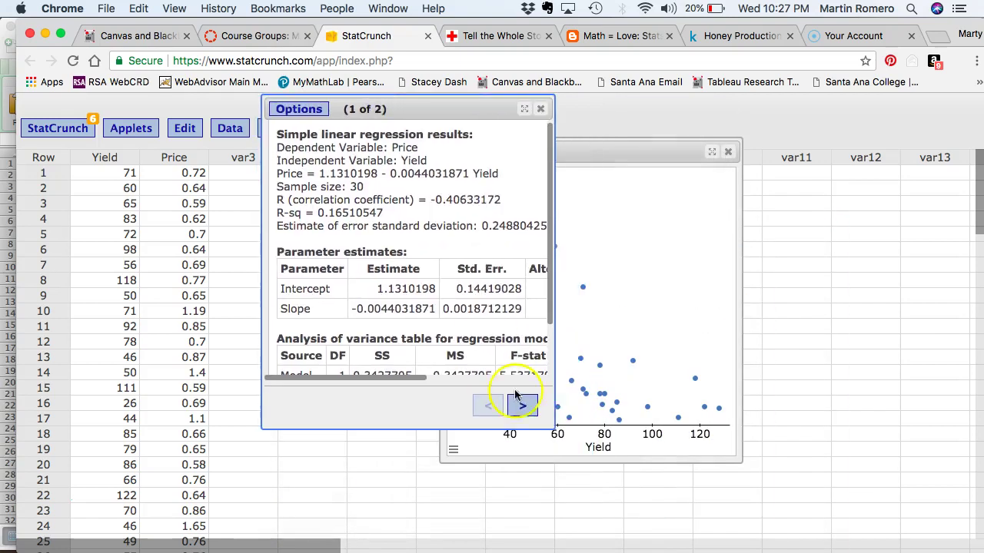
drag(553, 427, 680, 486)
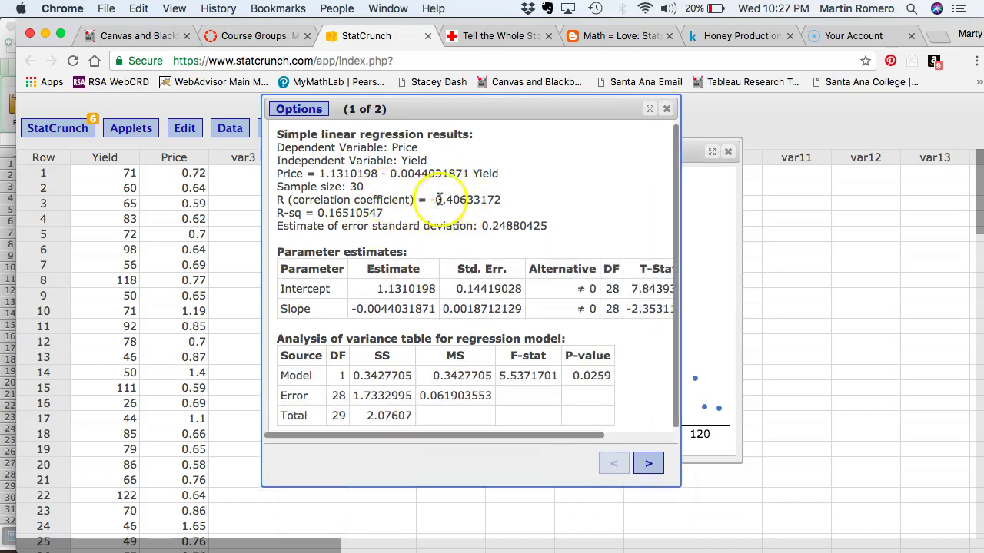
click(651, 466)
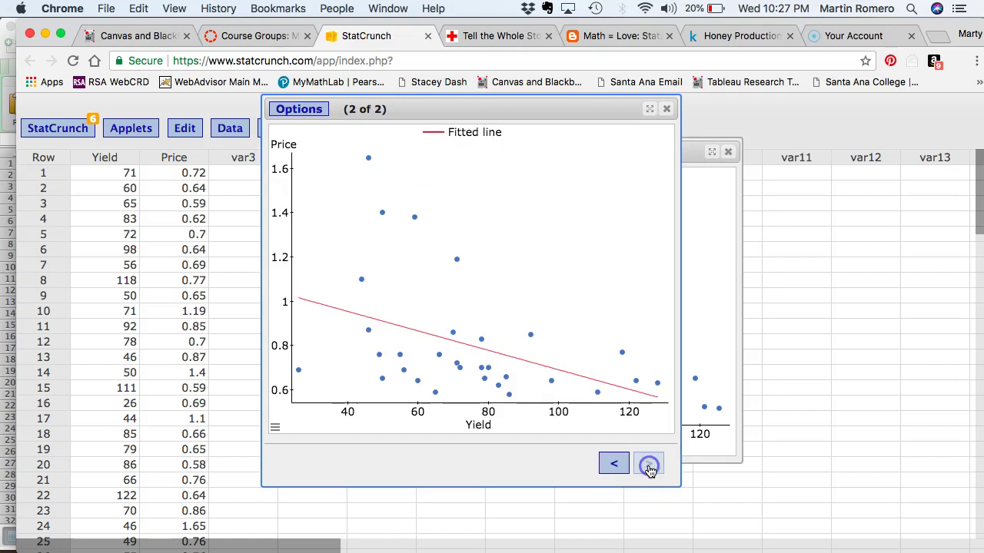